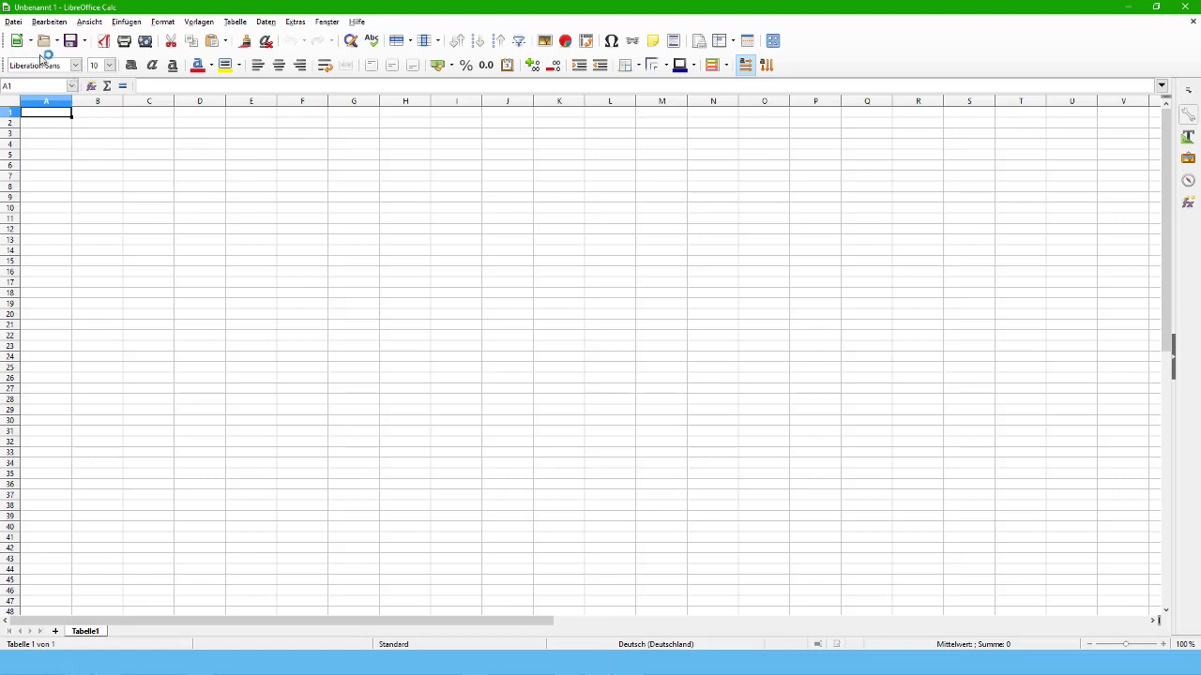
Open the spreadsheet file "Einfache Funktionen in Calc V6.ods" from the EFiC Dateien folder
{"action": "left_click", "coordinate": [43, 41]}
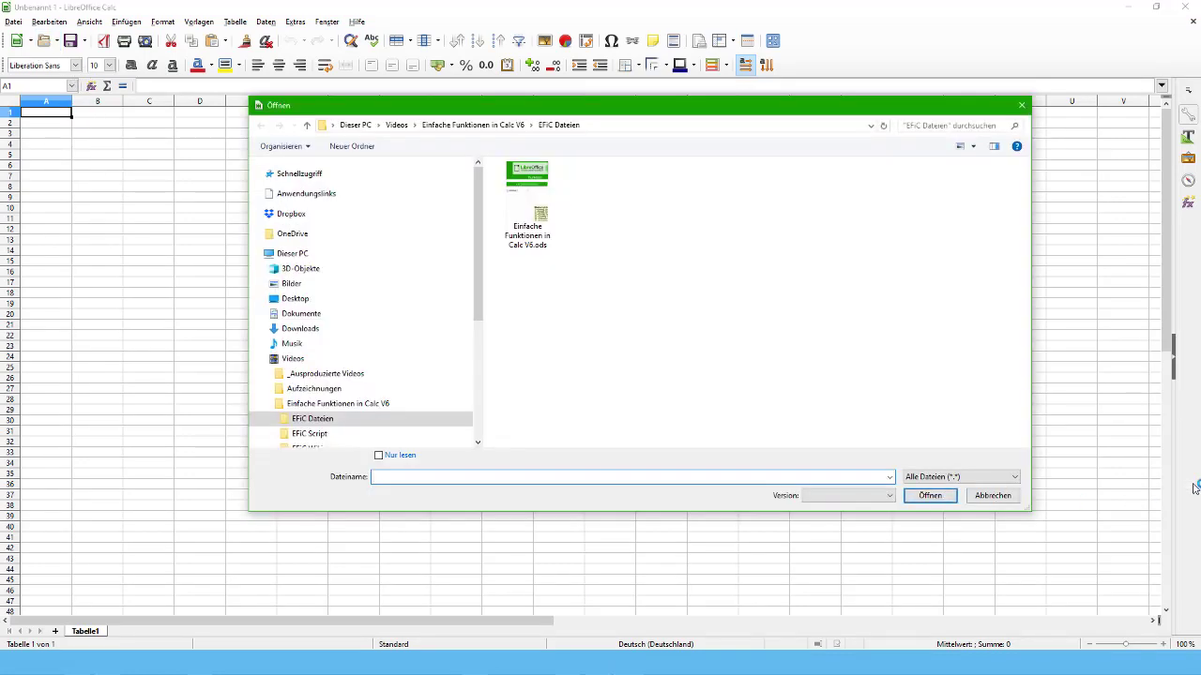
{"action": "left_click", "coordinate": [517, 215]}
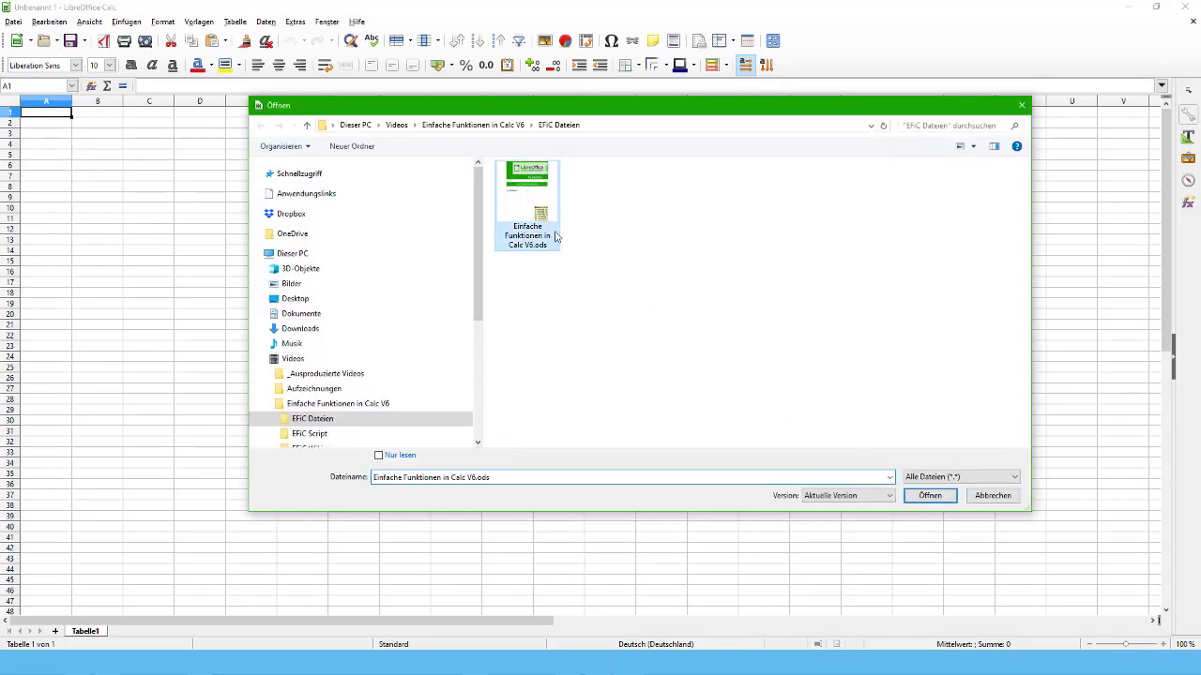
{"action": "left_click", "coordinate": [927, 499]}
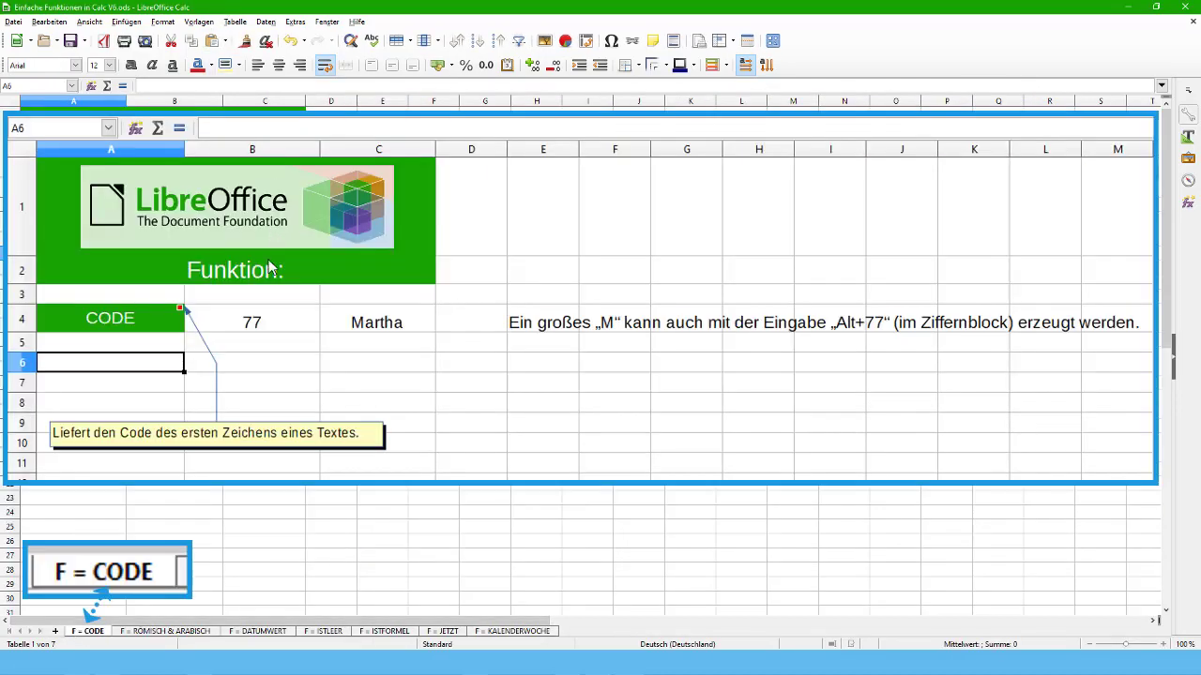
Examine the CODE formula in B4, and the RÖMISCH and ARABISCH formulas in B4, C4, B6 and C6 of their sheet
{"action": "left_click", "coordinate": [278, 329]}
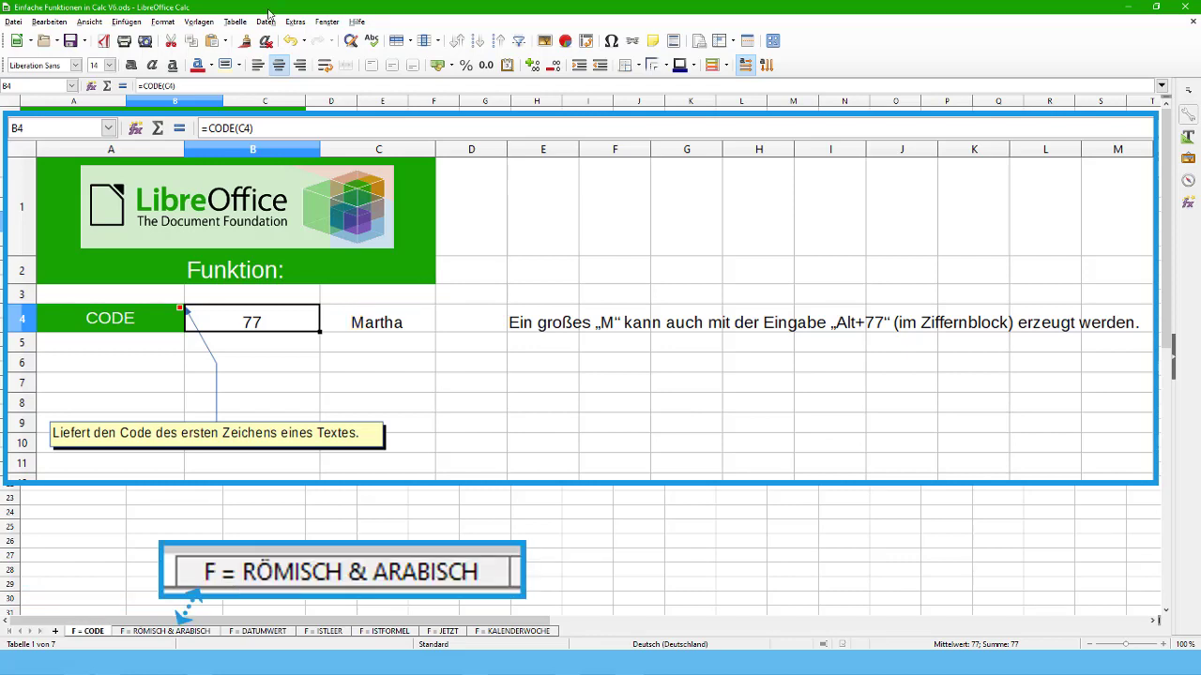
{"action": "left_click", "coordinate": [178, 628]}
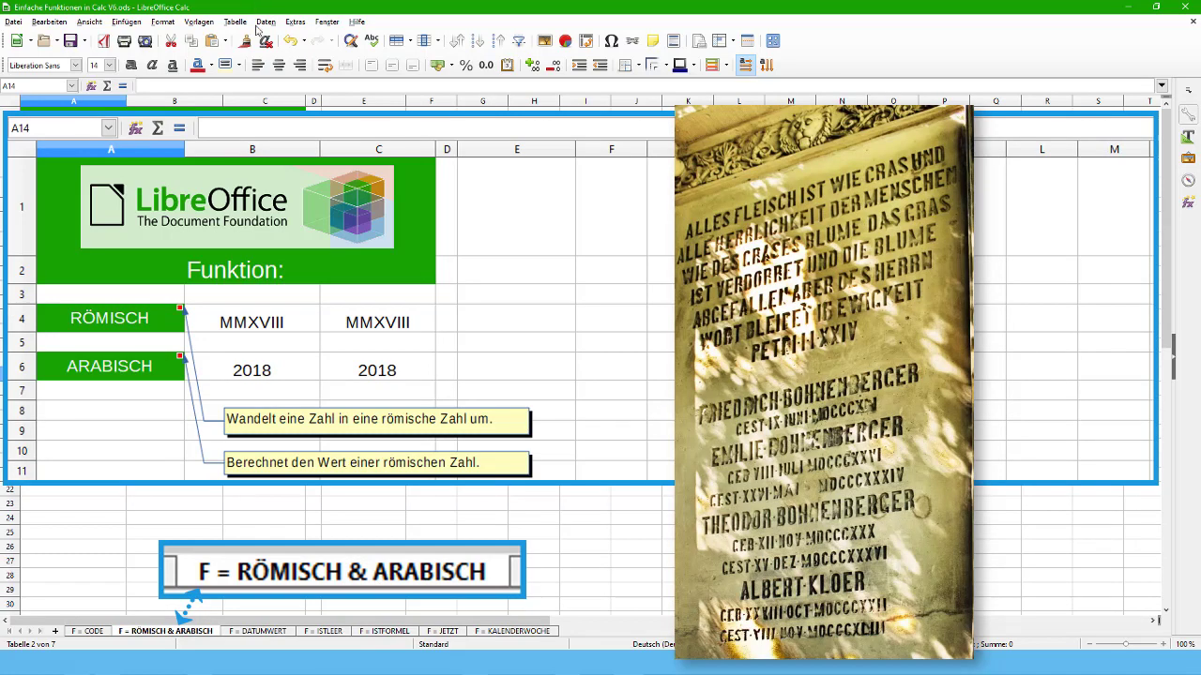
{"action": "left_click", "coordinate": [291, 324]}
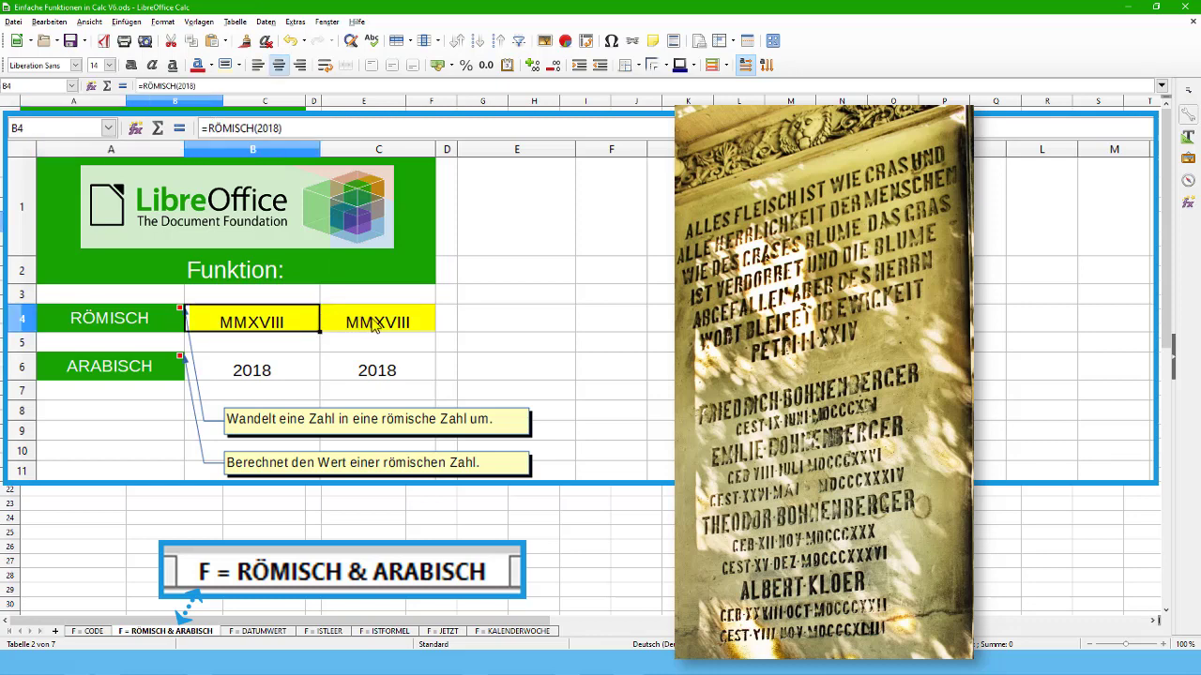
{"action": "left_click", "coordinate": [375, 323]}
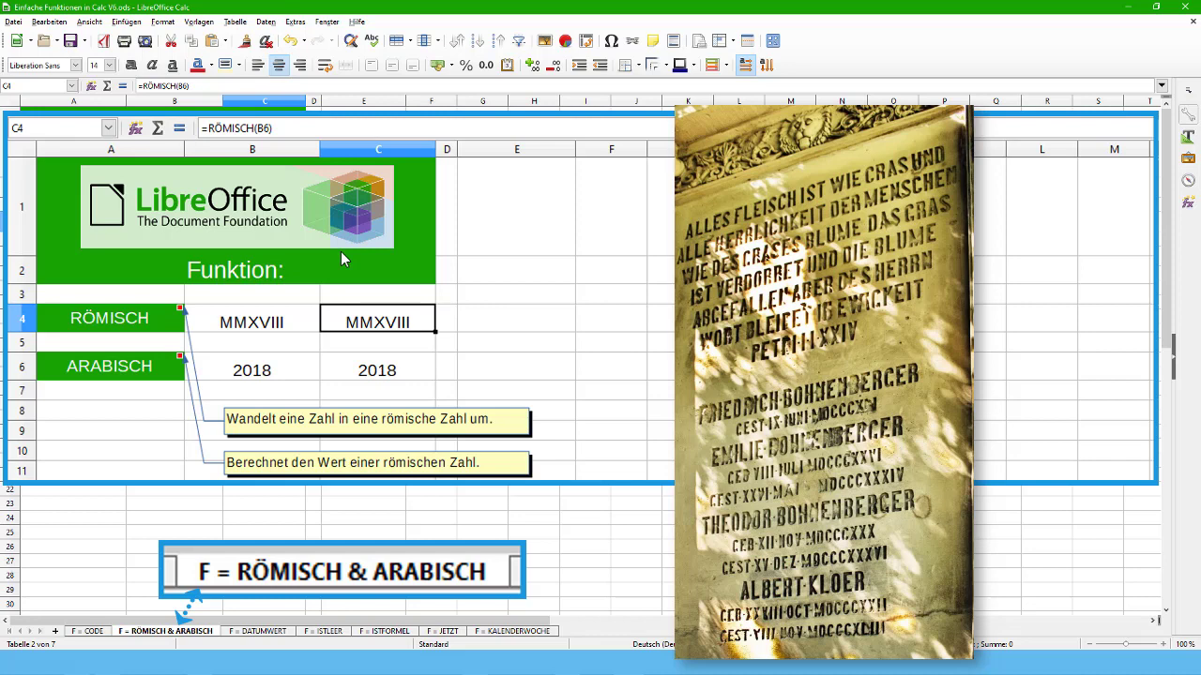
{"action": "left_click", "coordinate": [257, 373]}
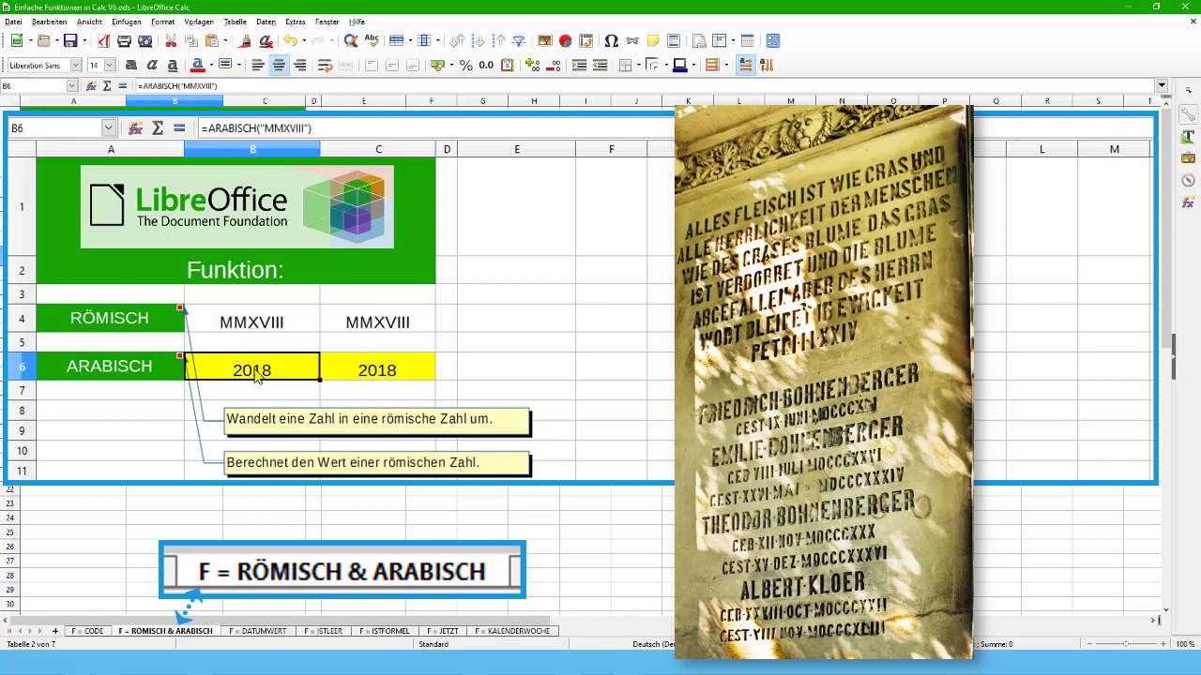
{"action": "left_click", "coordinate": [375, 373]}
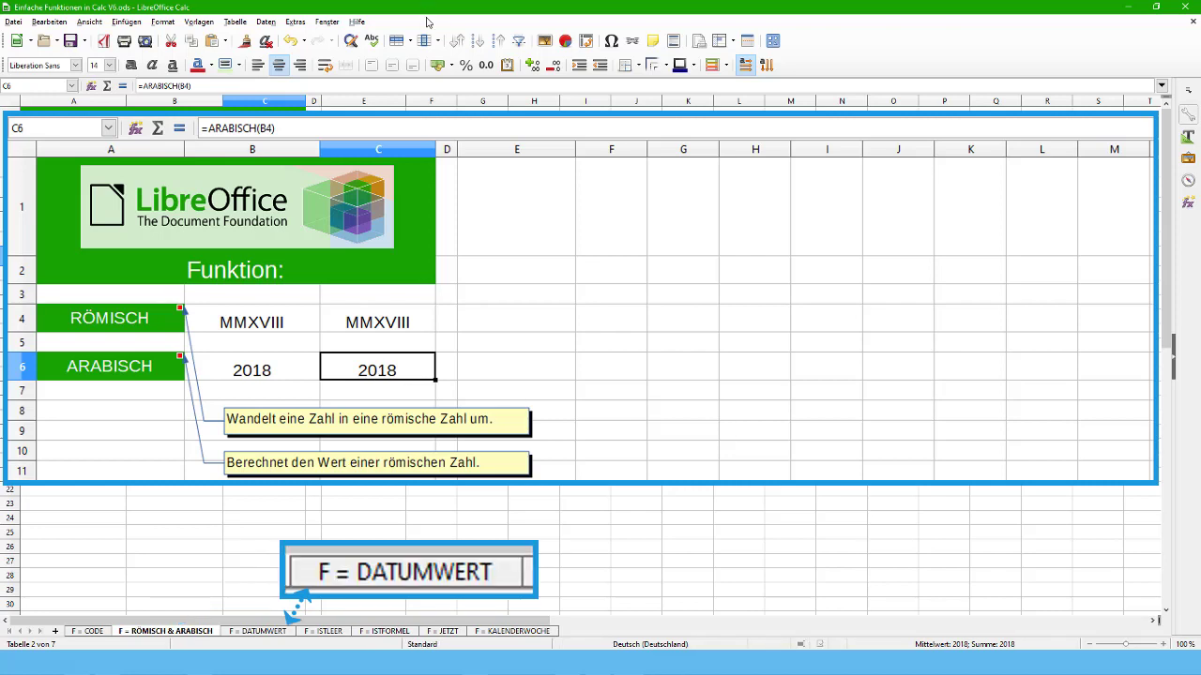
Examine the two DATUMWERT formulas in cells B4 and C4 of the F = DATUMWERT sheet
{"action": "left_click", "coordinate": [268, 632]}
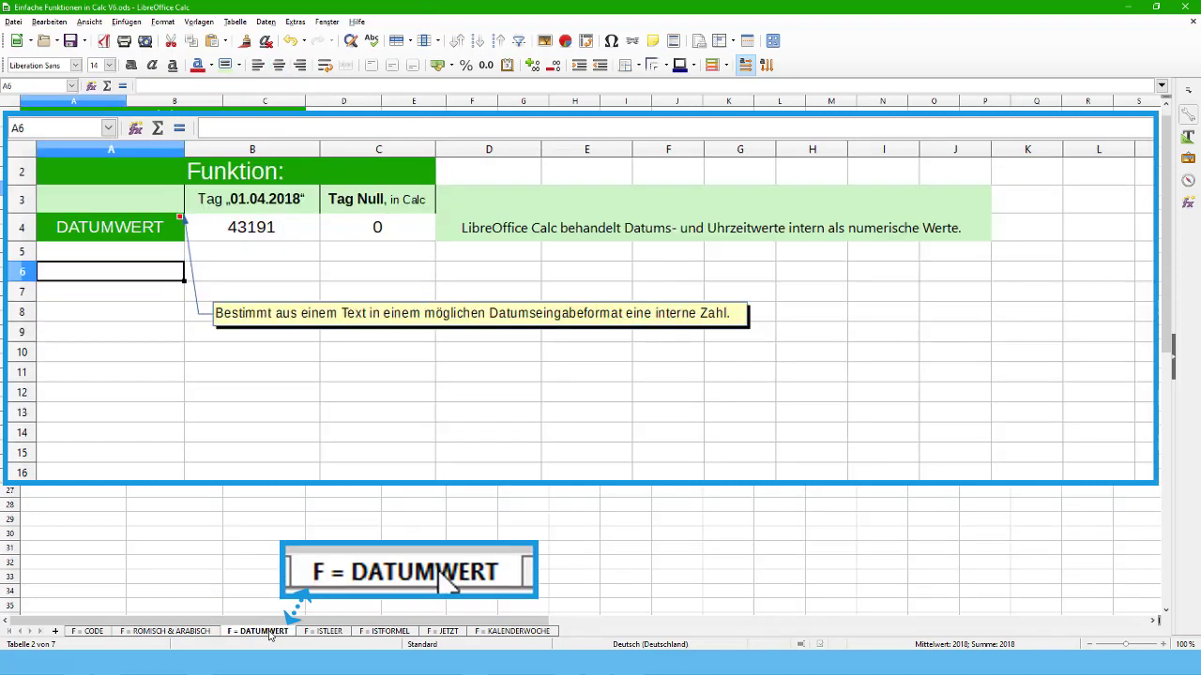
{"action": "left_click", "coordinate": [269, 235]}
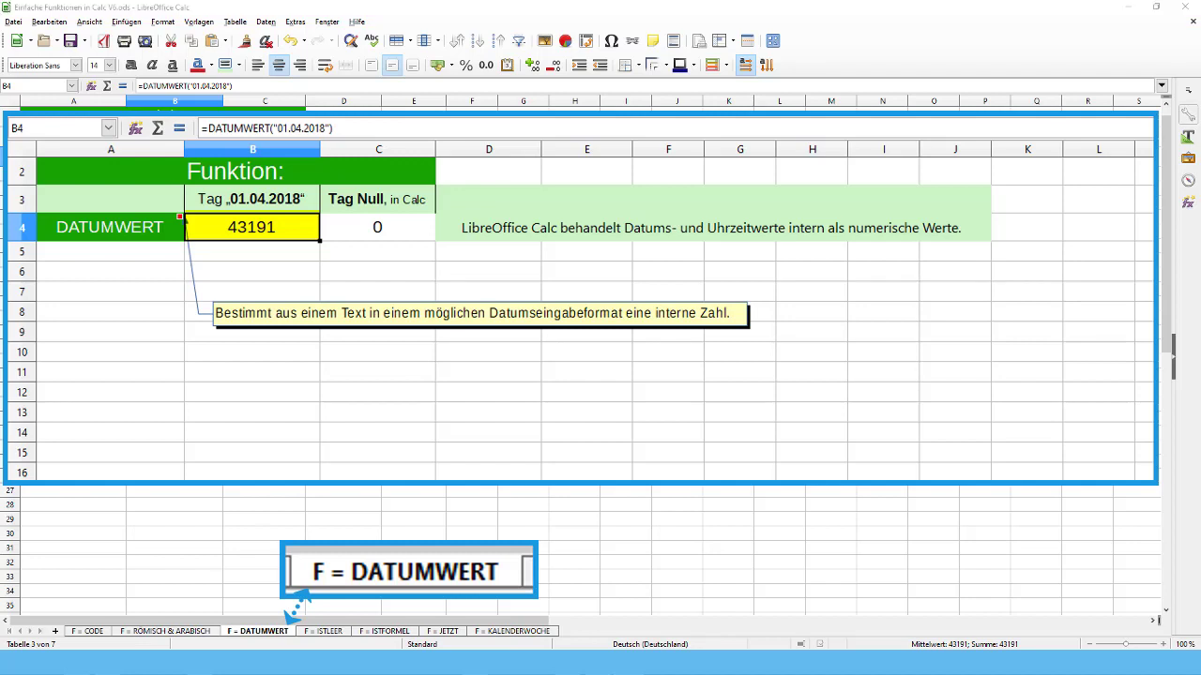
{"action": "left_click", "coordinate": [371, 239]}
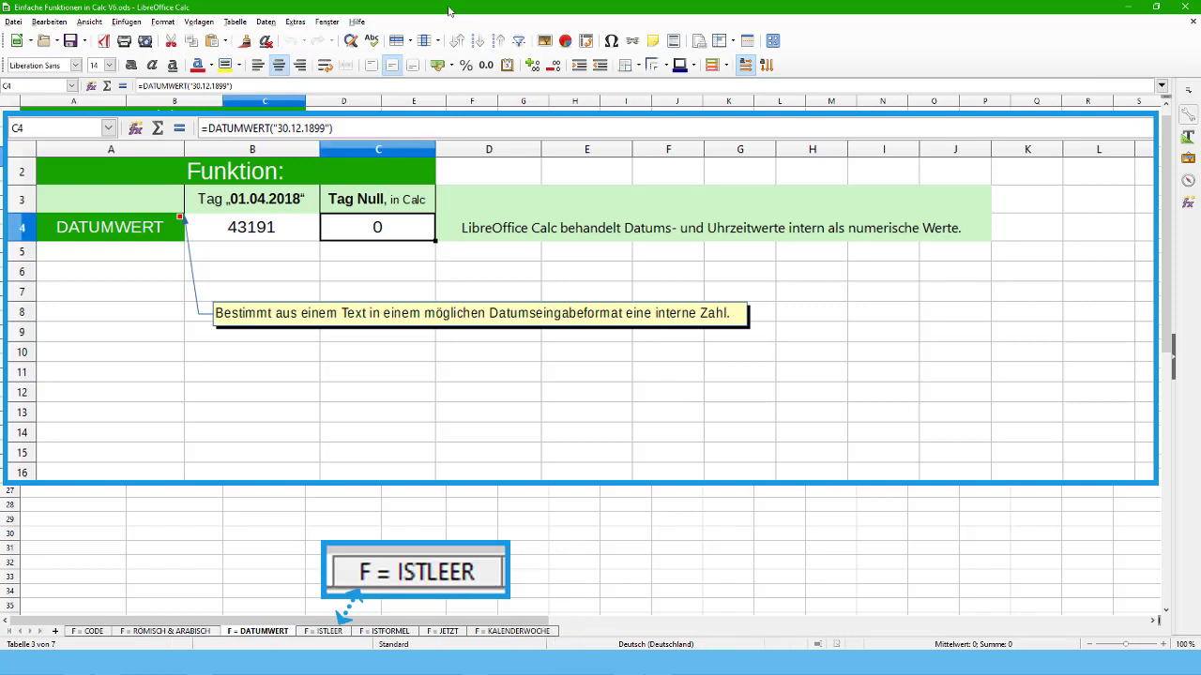
Examine the ISTLEER formula in B4 of its sheet, and cells B4 and C4 on the F = ISTFORMEL sheet
{"action": "left_click", "coordinate": [322, 632]}
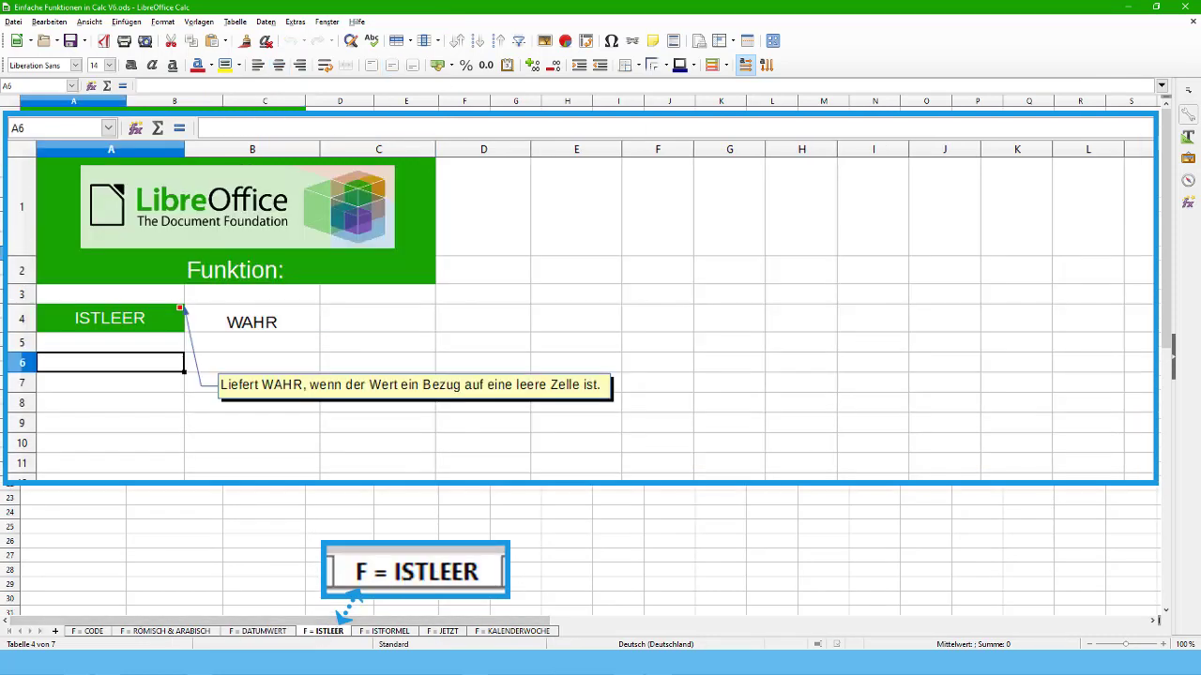
{"action": "left_click", "coordinate": [217, 325]}
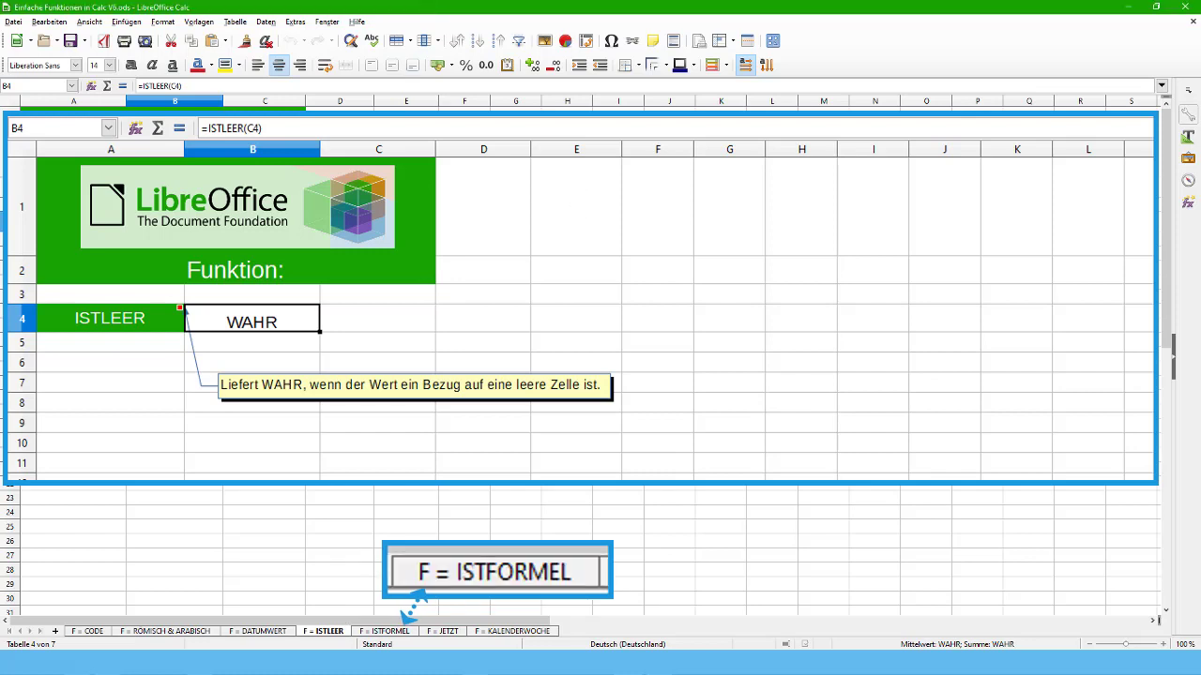
{"action": "left_click", "coordinate": [387, 633]}
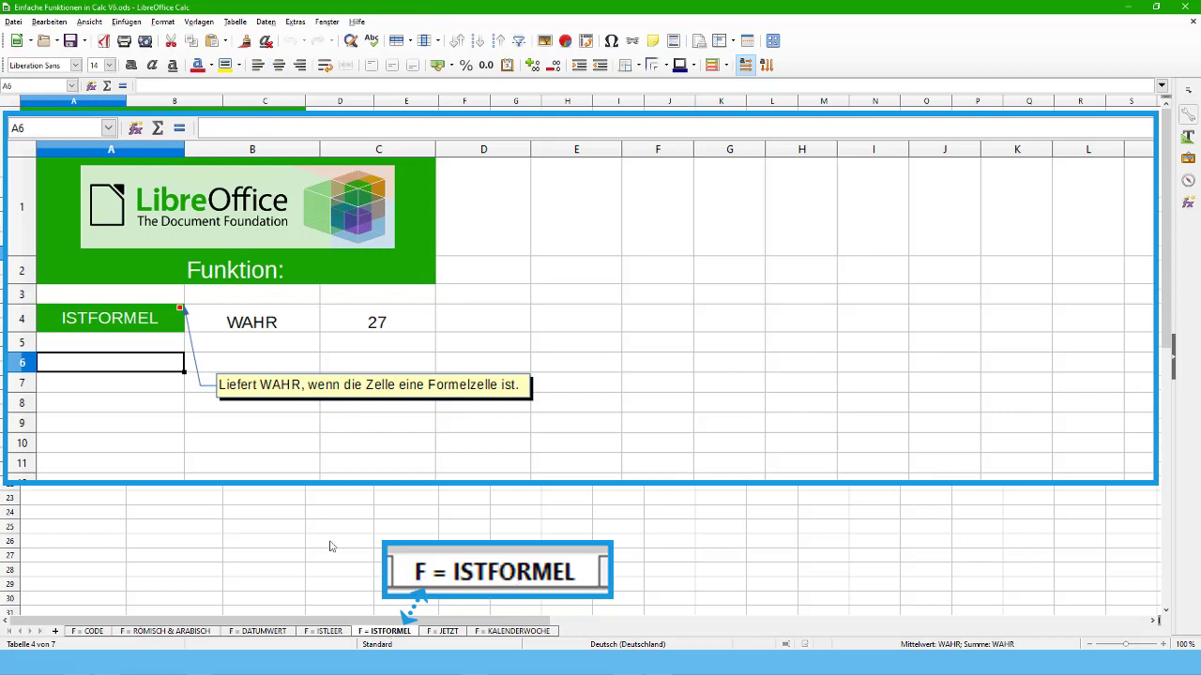
{"action": "left_click", "coordinate": [273, 326]}
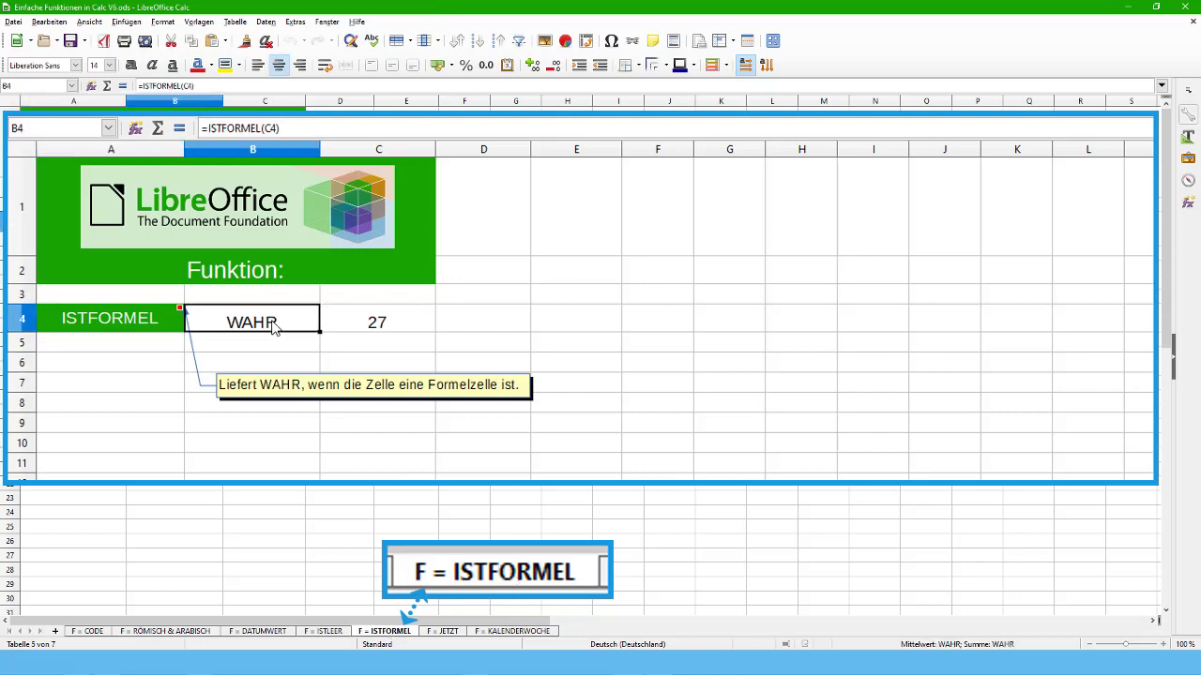
{"action": "left_click", "coordinate": [417, 328]}
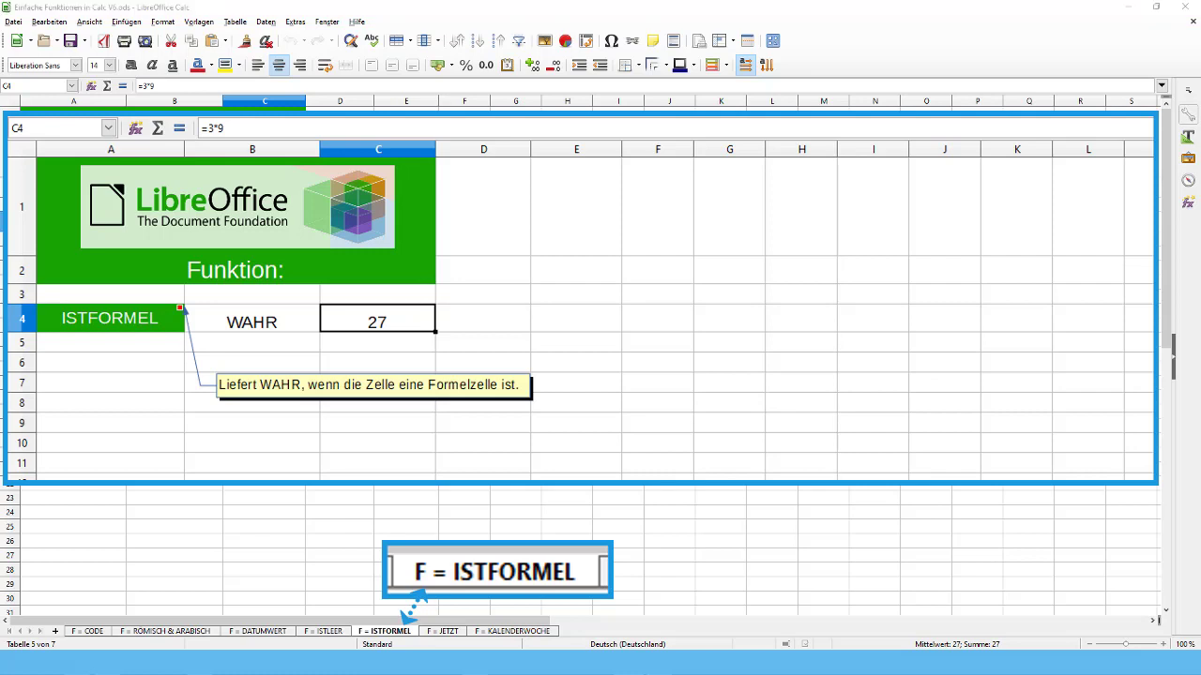
Examine the JETZT formula in B4 of its sheet and the KALENDERWOCHE formula in D4 of the F = KALENDERWOCHE sheet
{"action": "left_click", "coordinate": [436, 633]}
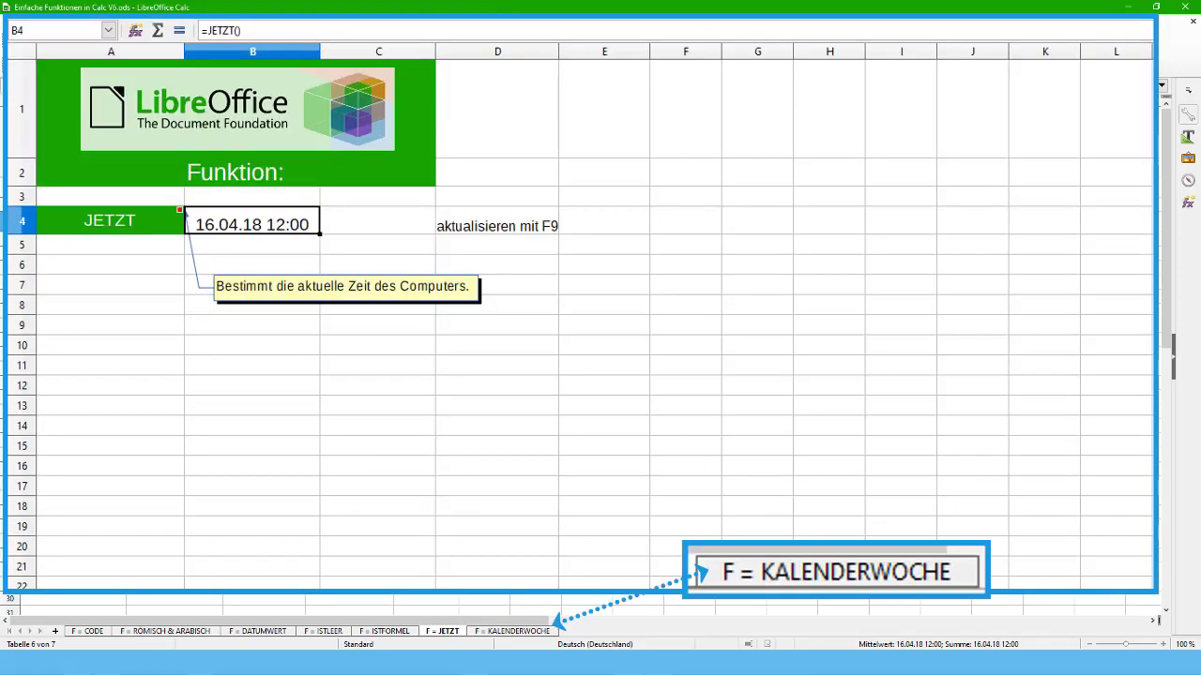
{"action": "left_click", "coordinate": [512, 631]}
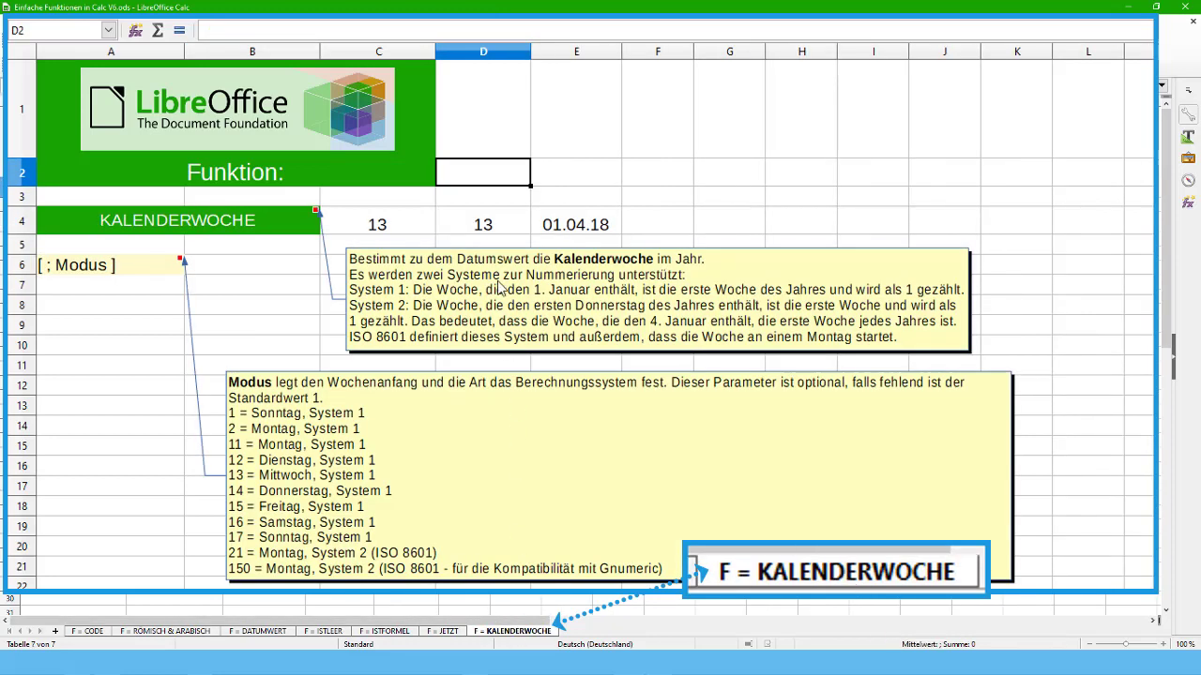
{"action": "left_click", "coordinate": [483, 223]}
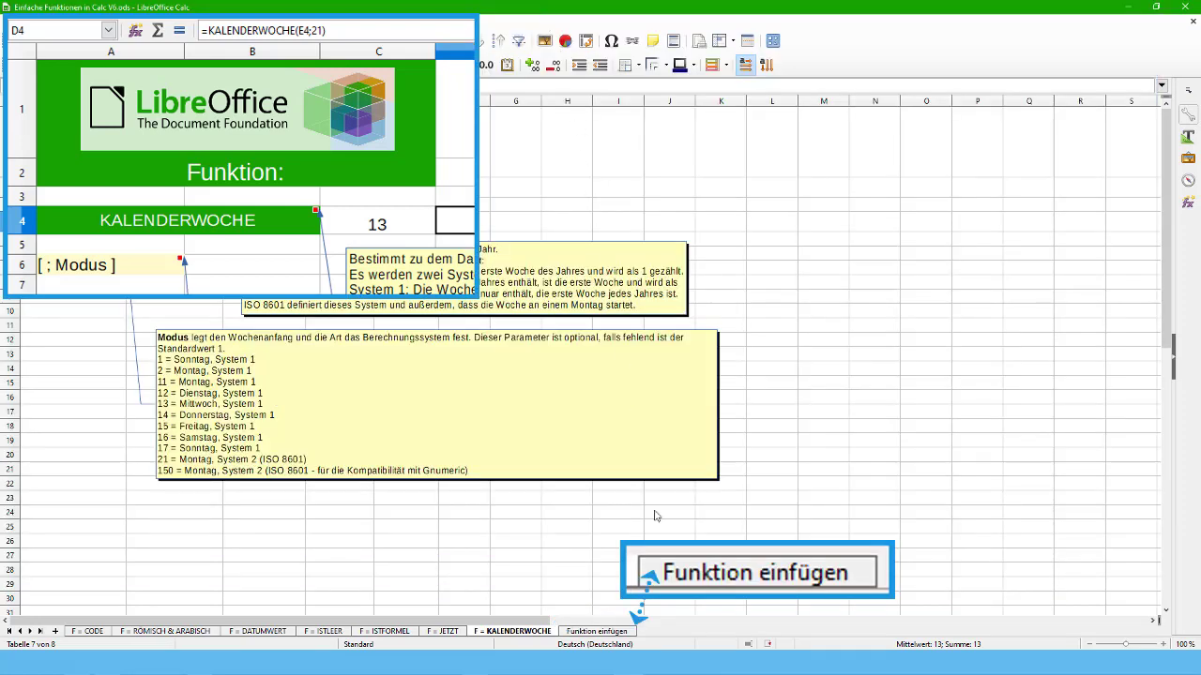
On the "Funktion einfügen" sheet, enter a first name in lowercase letters in cell C4
{"action": "left_click", "coordinate": [594, 633]}
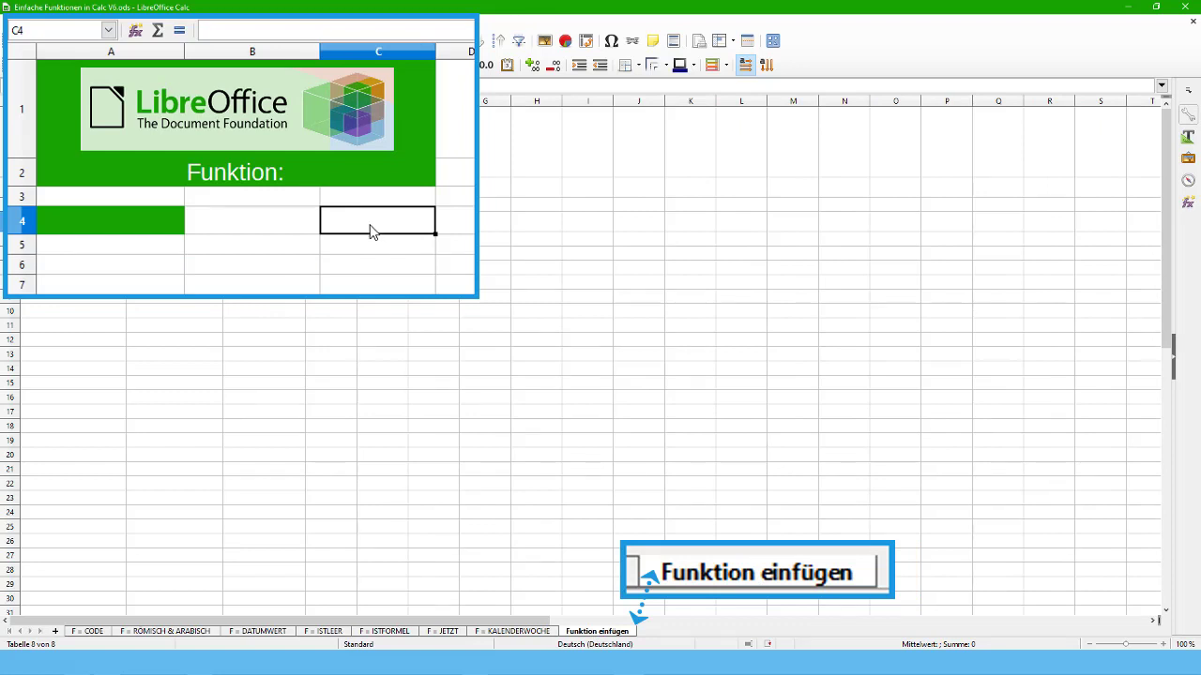
{"action": "type", "text": "anna"}
{"action": "key", "text": "Return"}
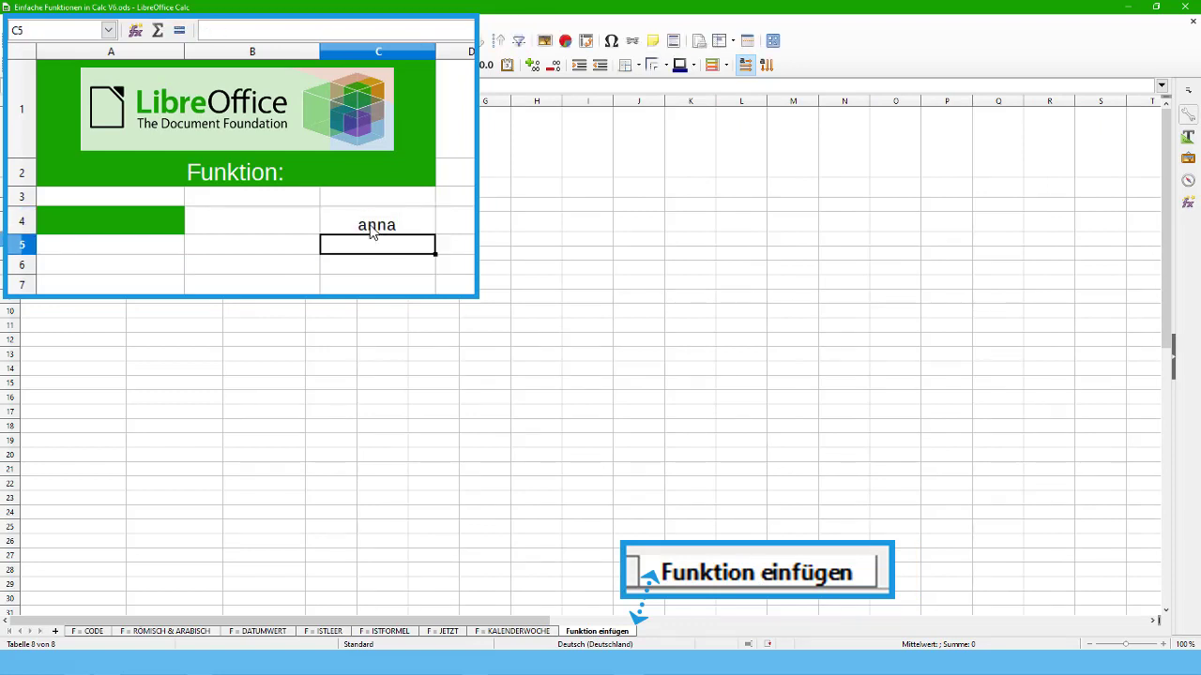
Insert the GROSS function into cell B4 with the Function Wizard, using C4 as its Text argument
{"action": "left_click", "coordinate": [249, 235]}
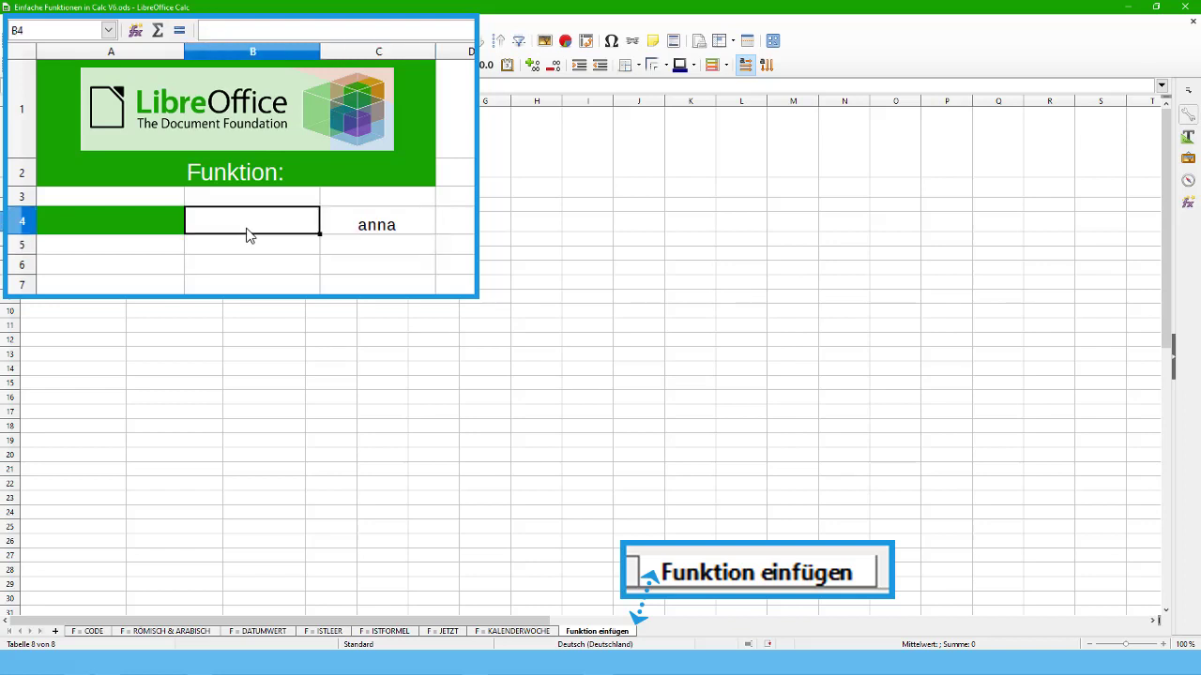
{"action": "left_click", "coordinate": [136, 33]}
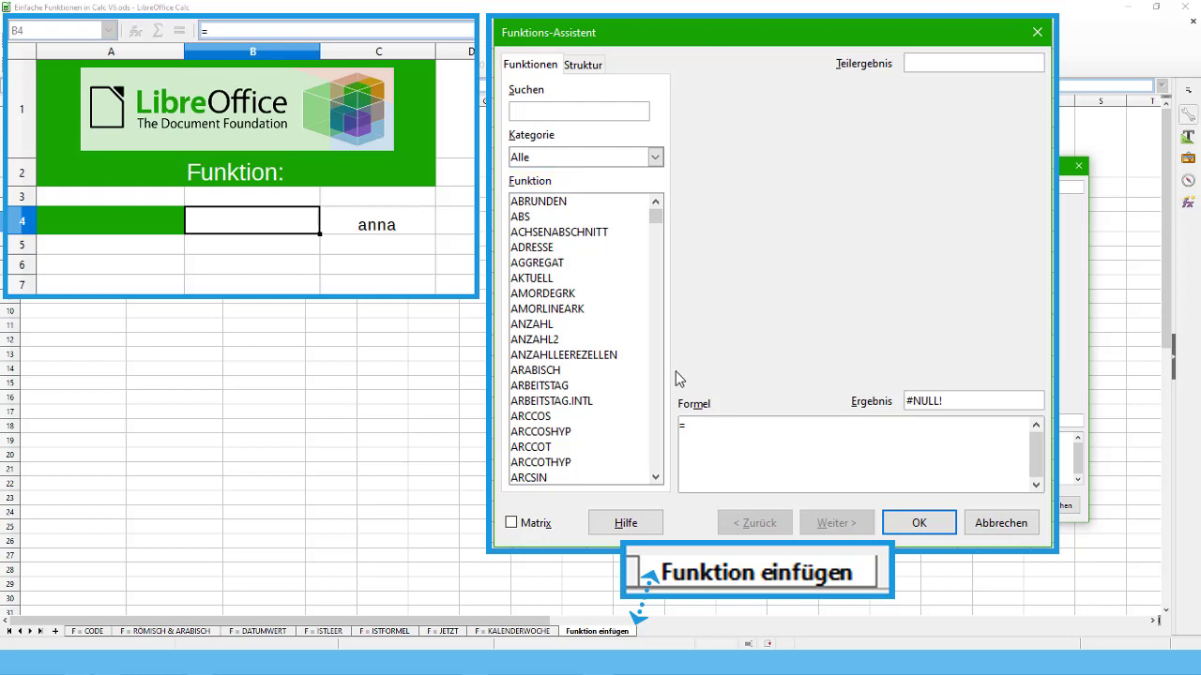
{"action": "scroll", "coordinate": [654, 425], "scroll_direction": "down", "scroll_amount": 20}
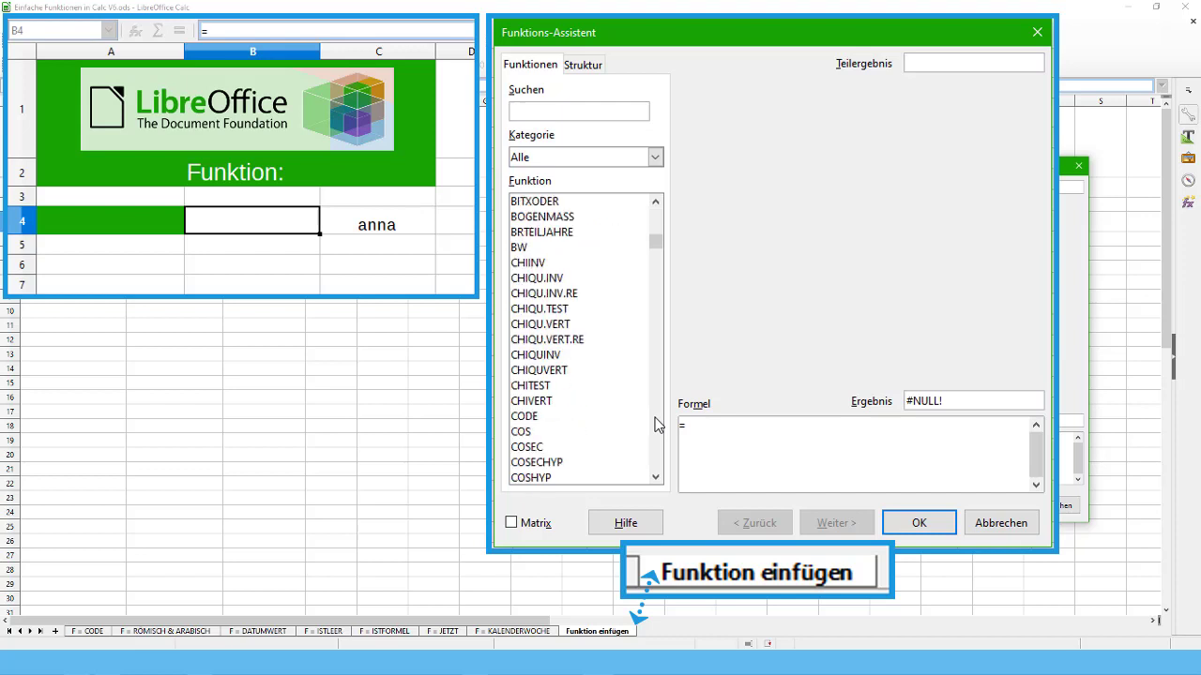
{"action": "scroll", "coordinate": [655, 425], "scroll_direction": "down", "scroll_amount": 20}
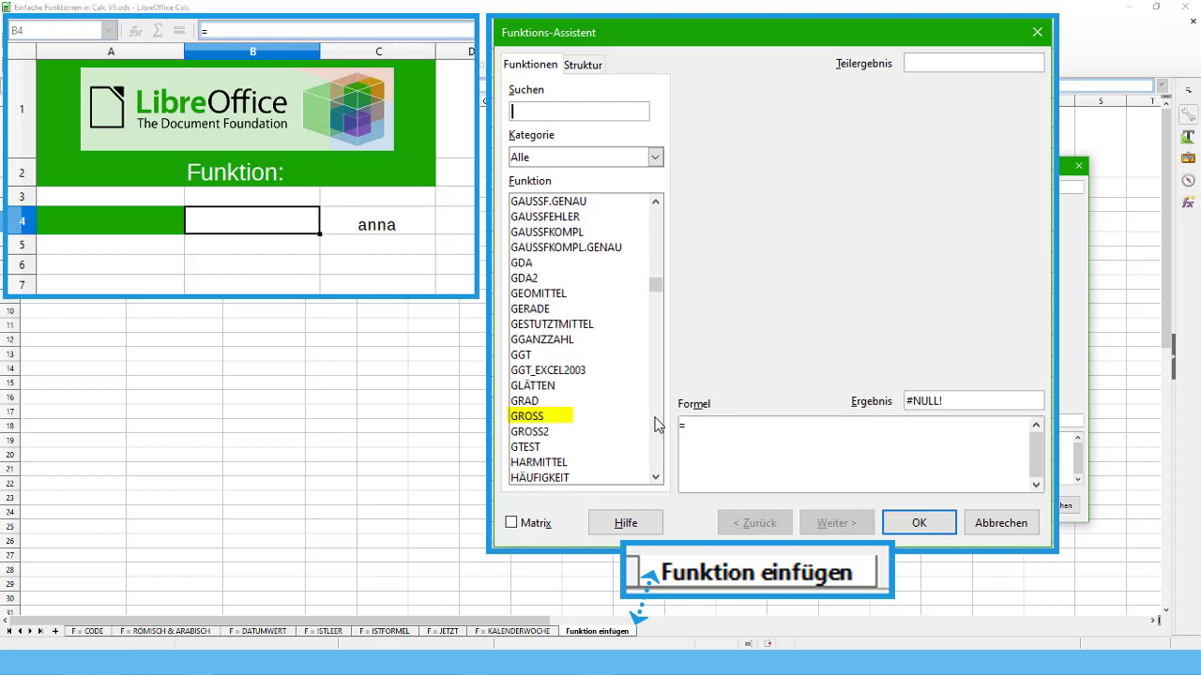
{"action": "left_click", "coordinate": [527, 418]}
{"action": "double_click", "coordinate": [527, 418]}
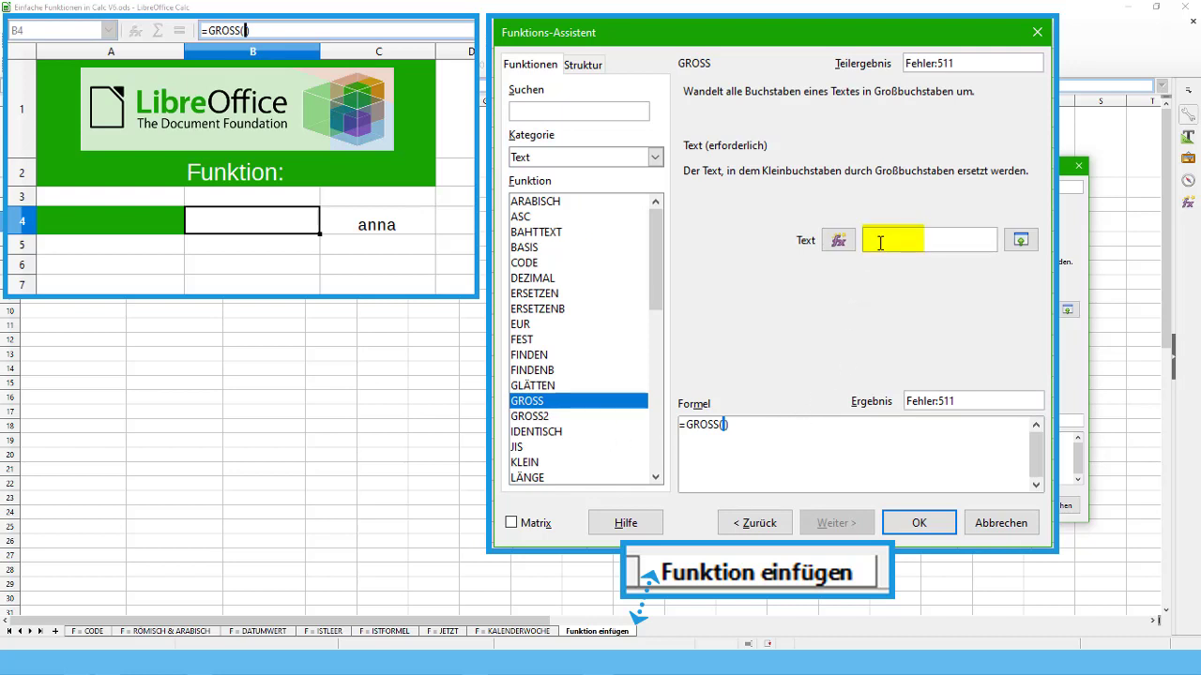
{"action": "type", "text": "C4"}
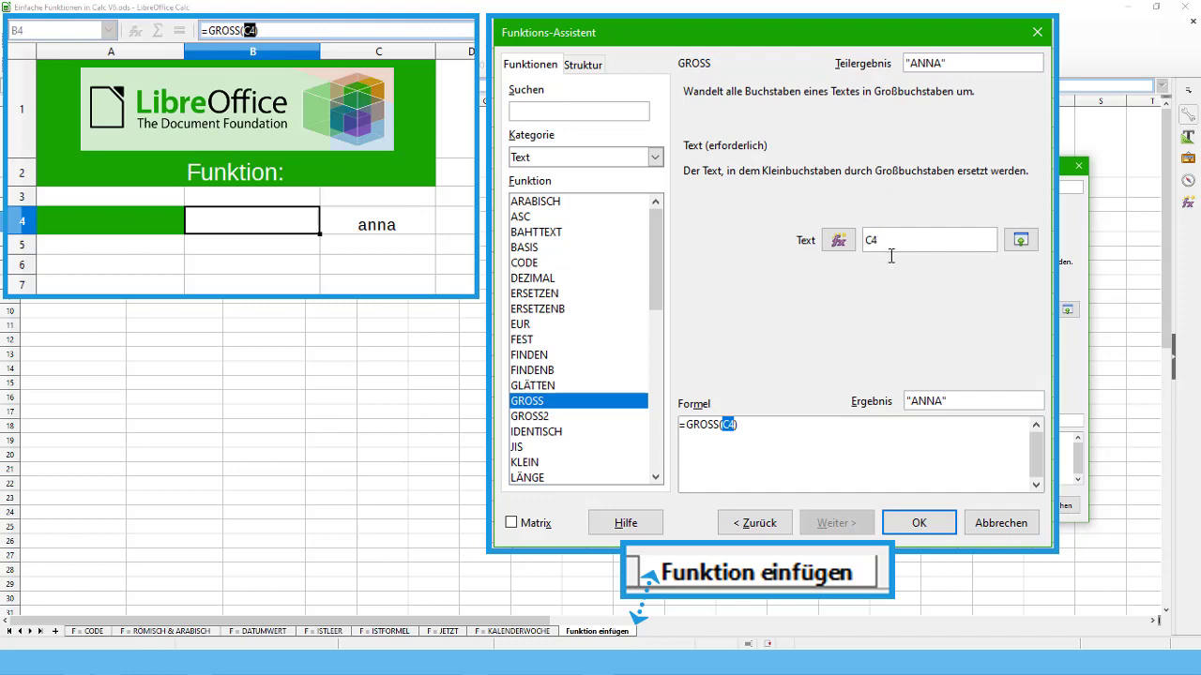
{"action": "left_click", "coordinate": [898, 516]}
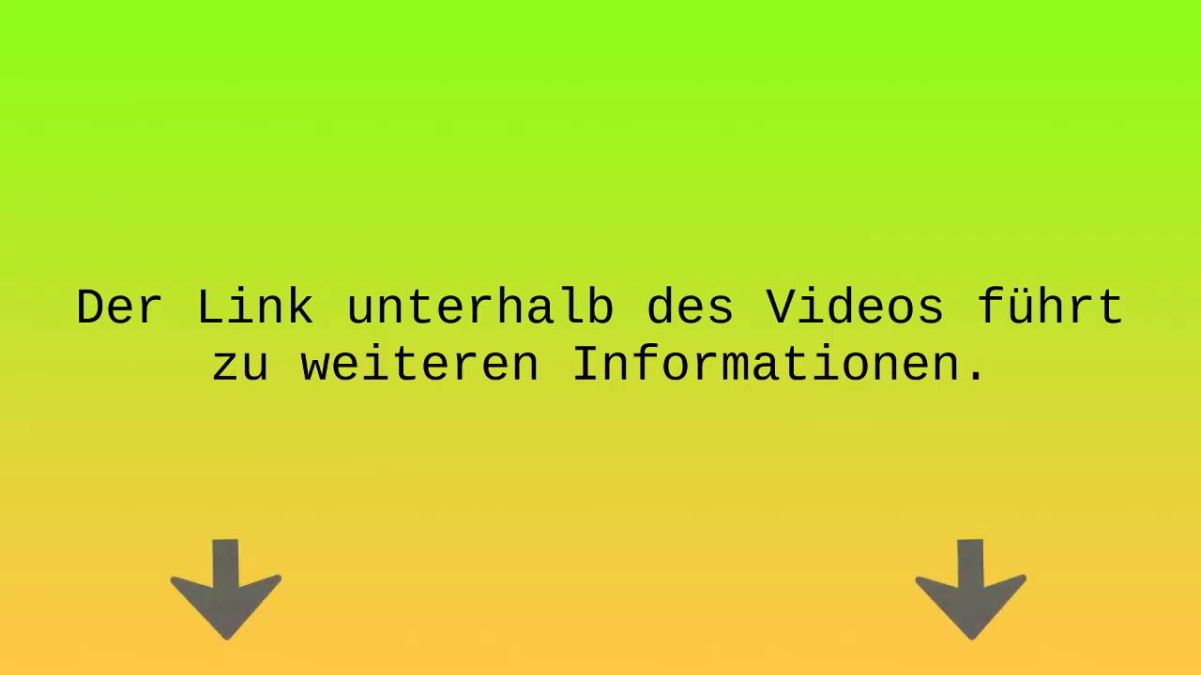